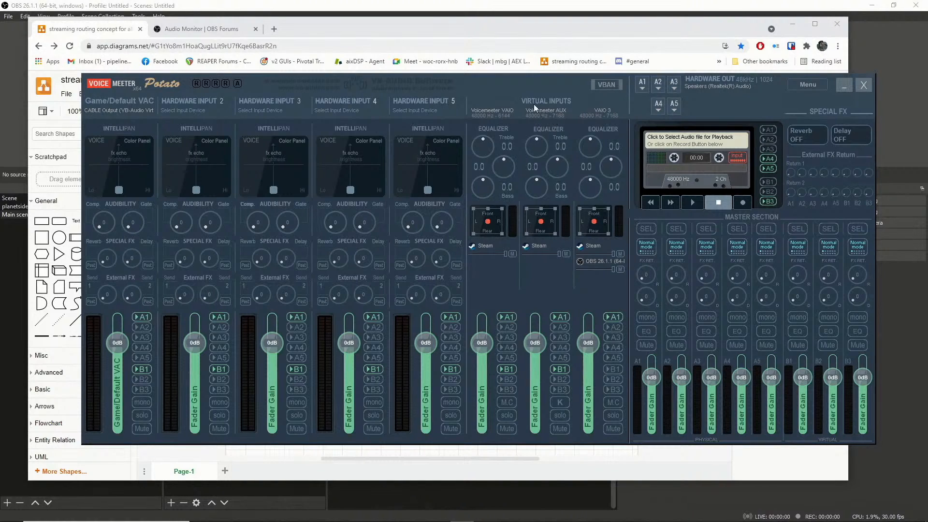
Review the voicemeeter virtualASIO, Voicemeeter Aux, Voicemeeter 3 and VAC boxes in the streaming routing diagram, and put the browser and Voicemeeter windows away.
left_click_drag(509, 24, 526, 45)
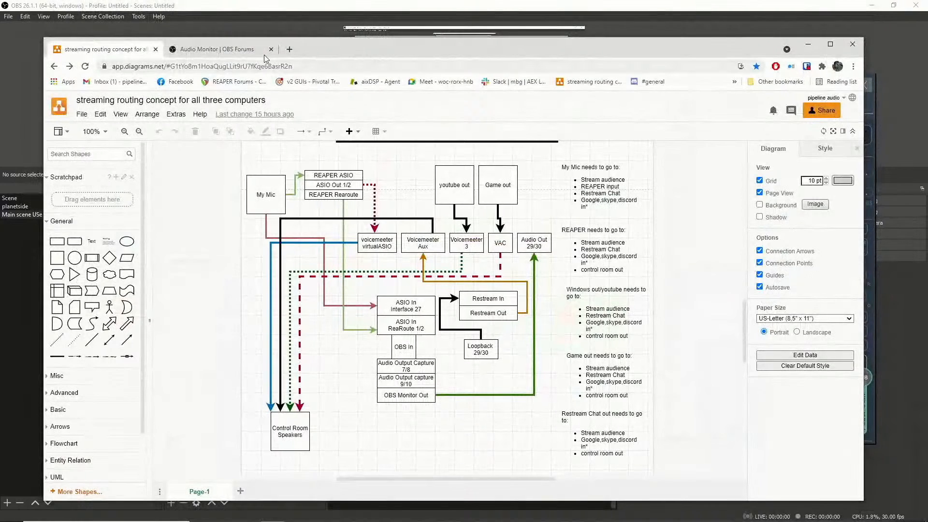
left_click(464, 241)
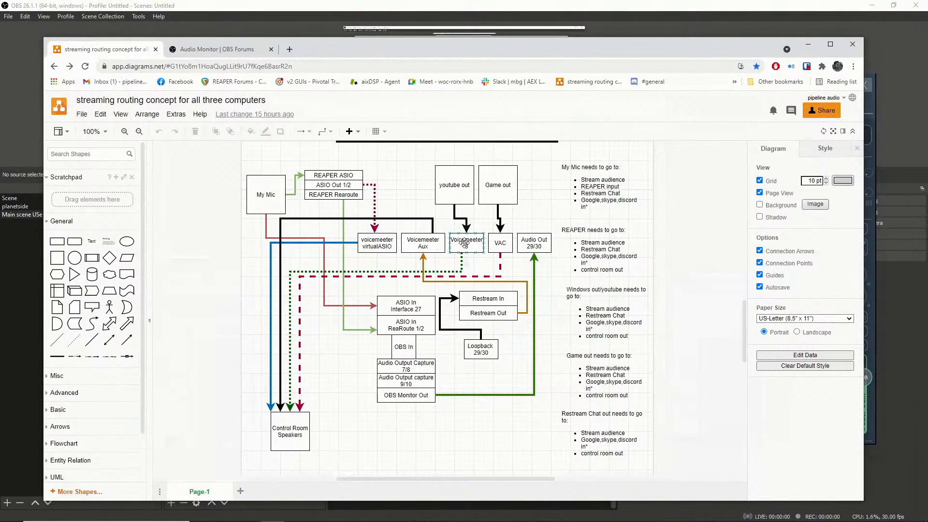
left_click(394, 241)
left_click(423, 244)
left_click(468, 238)
left_click(494, 238)
left_click(805, 45)
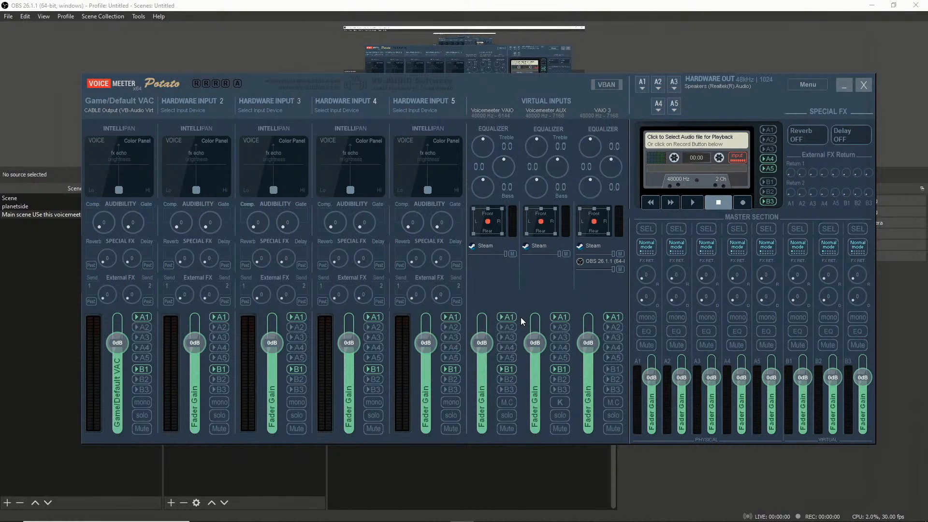
left_click(845, 86)
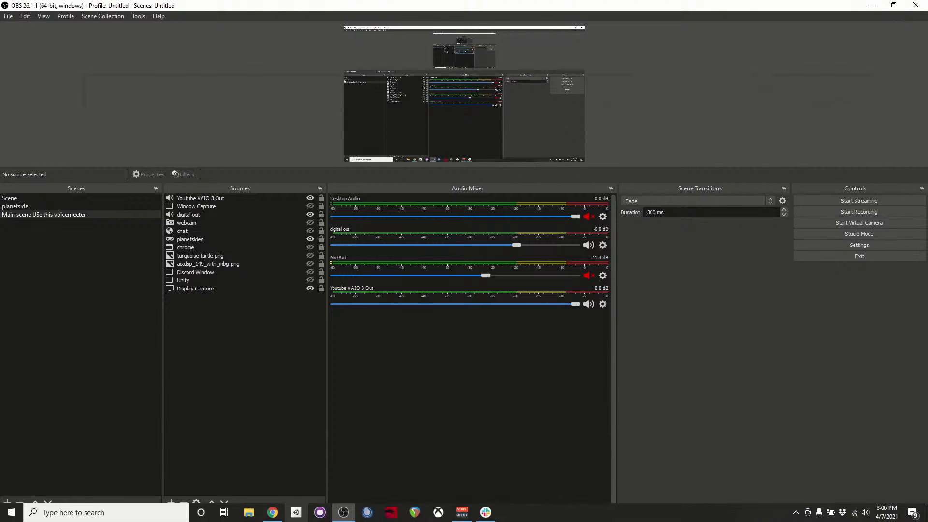
View the Audio Monitor plugin page on the OBS forums in Chrome, and return to OBS.
left_click(273, 513)
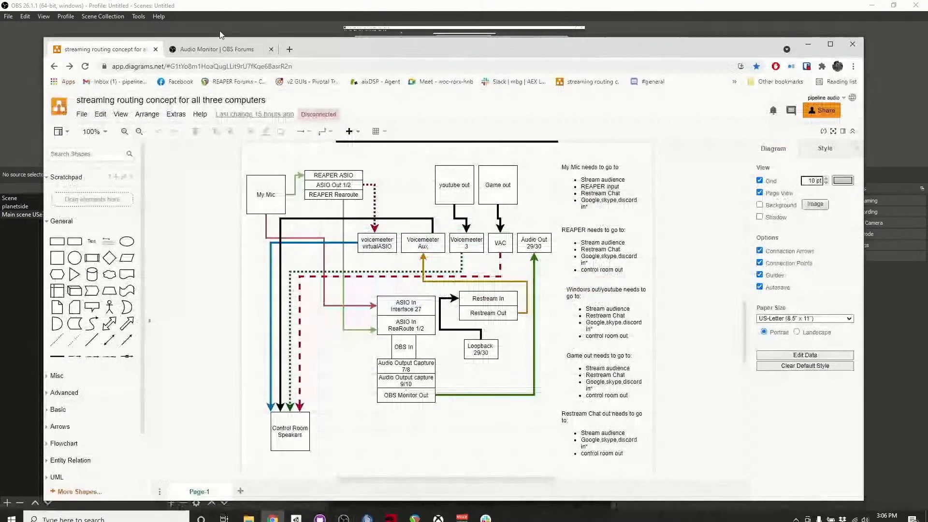
left_click(220, 50)
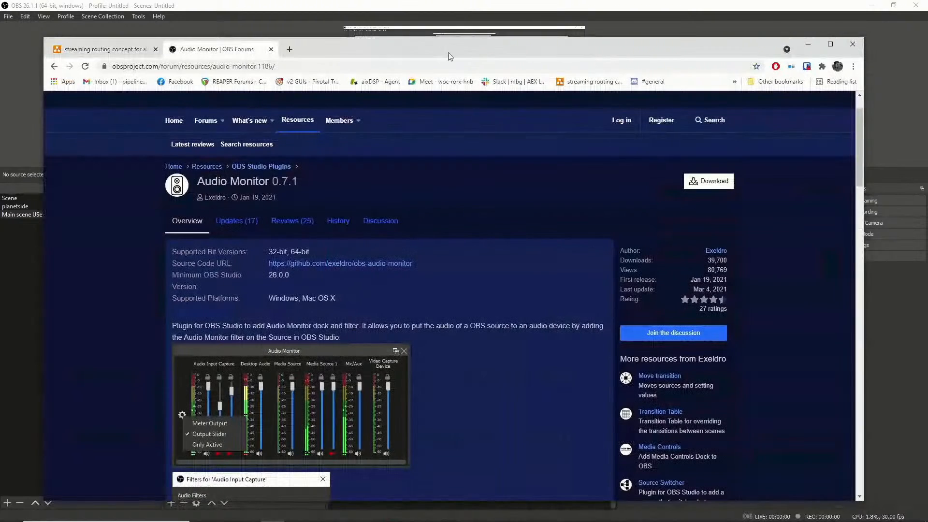
left_click_drag(458, 52, 443, 43)
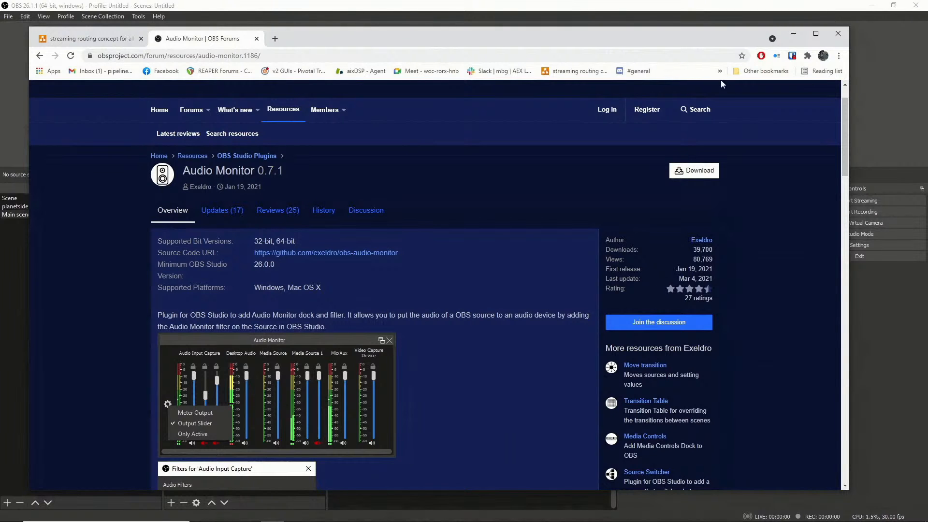
left_click(794, 35)
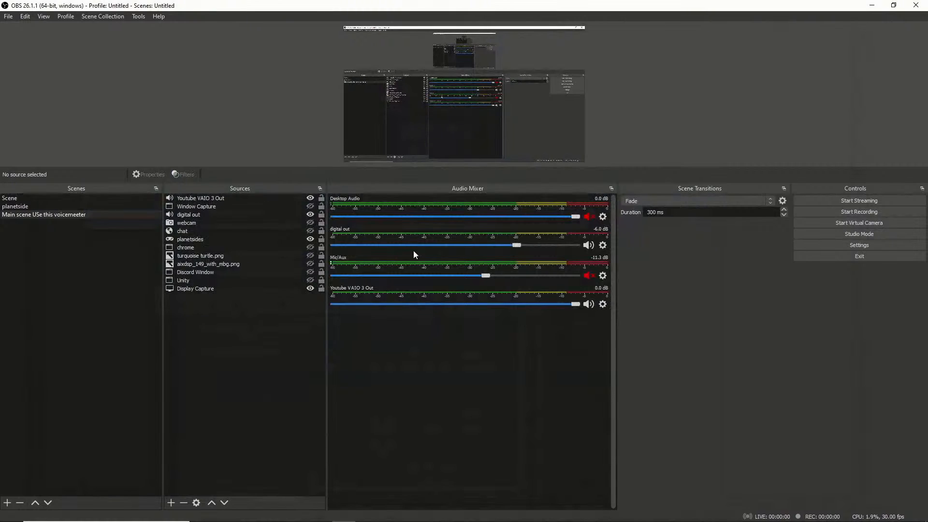
Show the Audio Monitor dock and place it between the Audio Mixer and Scene Transitions docks.
right_click(576, 189)
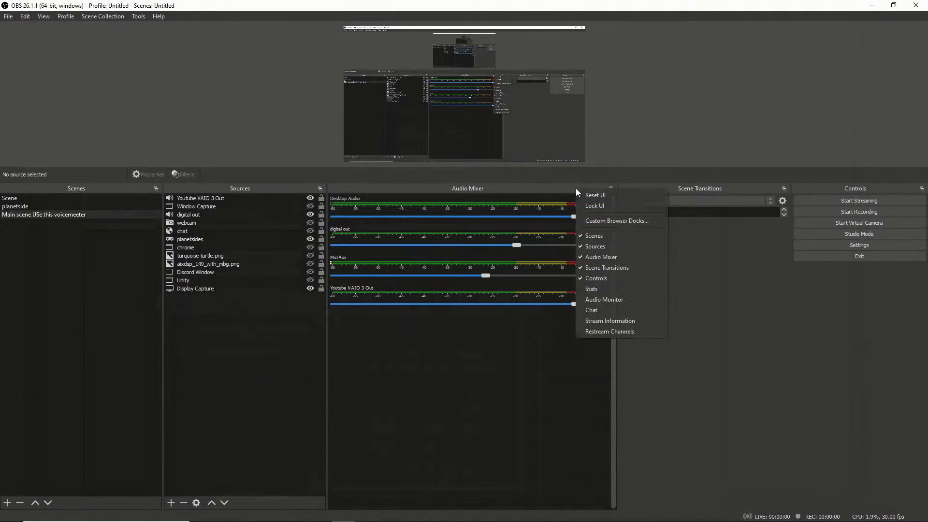
left_click(604, 300)
left_click_drag(312, 197, 633, 198)
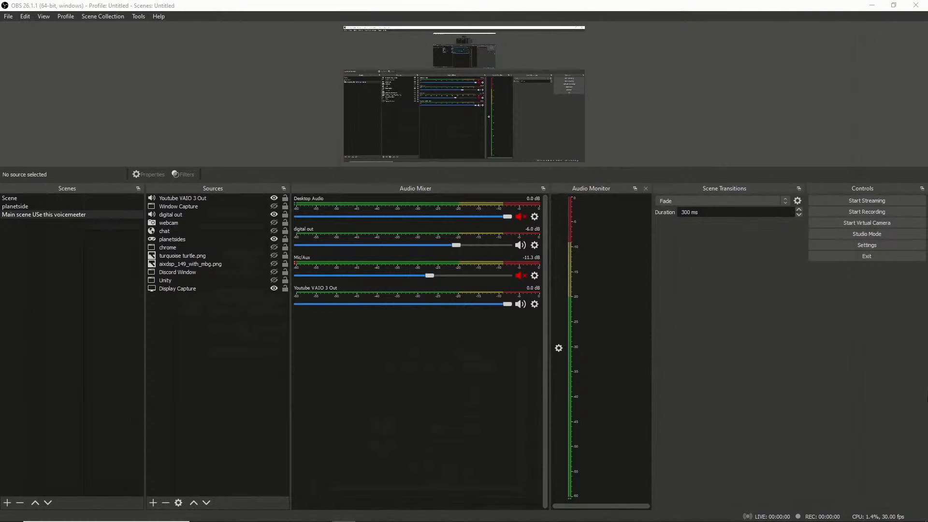
Review the global audio devices and monitoring device in the audio settings, leaving them without changes.
left_click(856, 243)
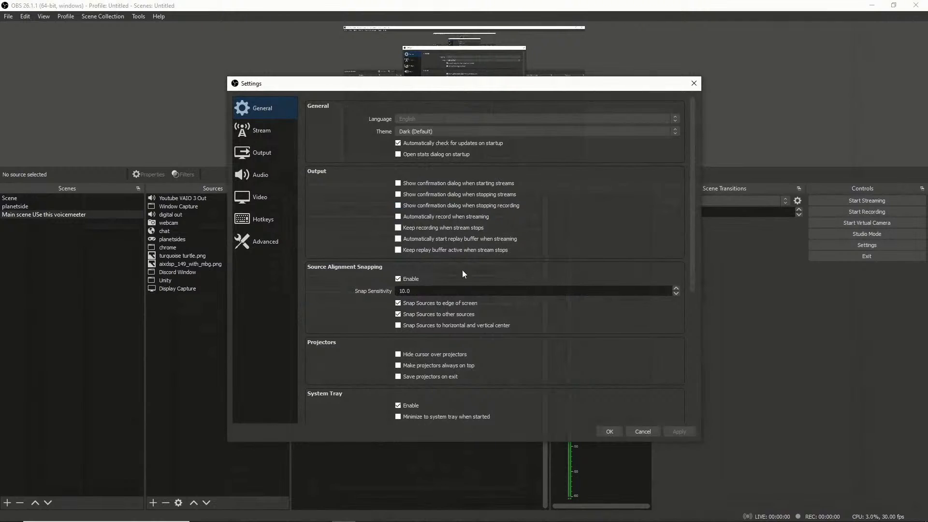
left_click(257, 175)
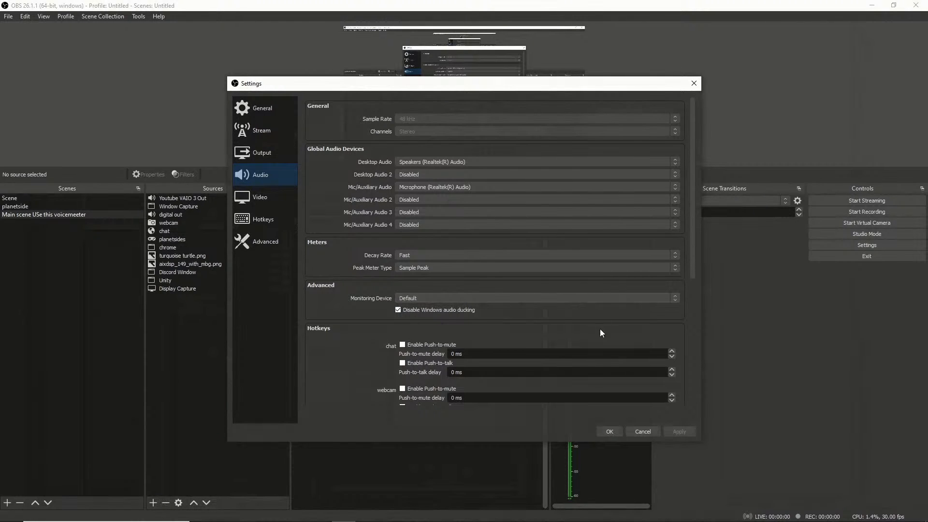
left_click(643, 432)
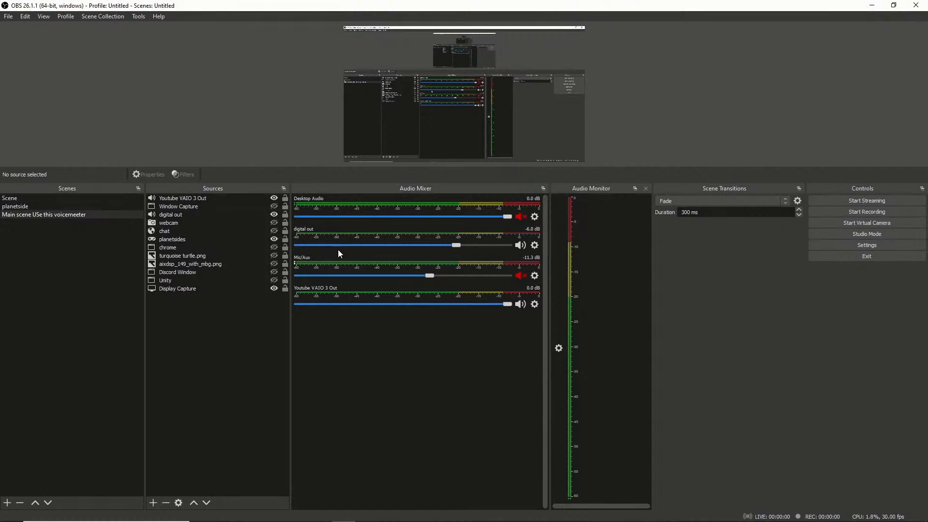
Unmute Mic/Aux and add an Audio Monitor filter to it under the default name.
left_click(520, 276)
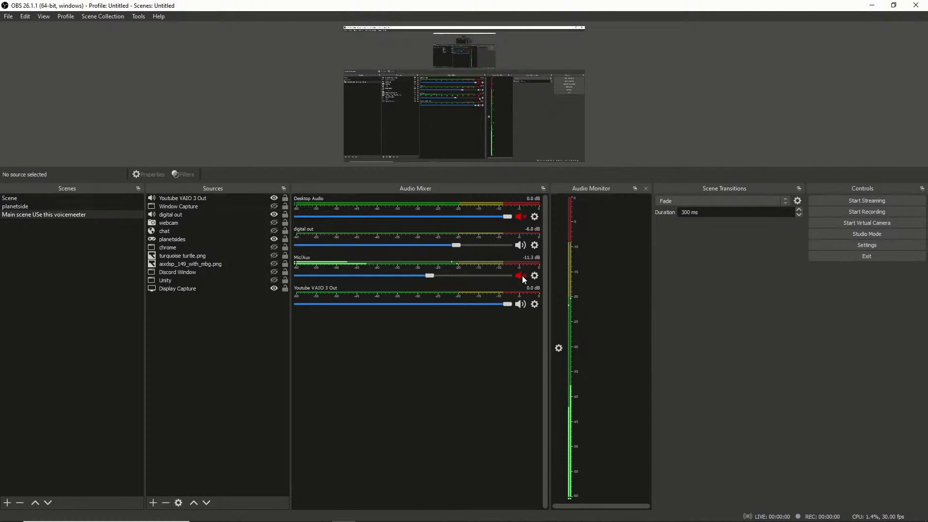
right_click(520, 276)
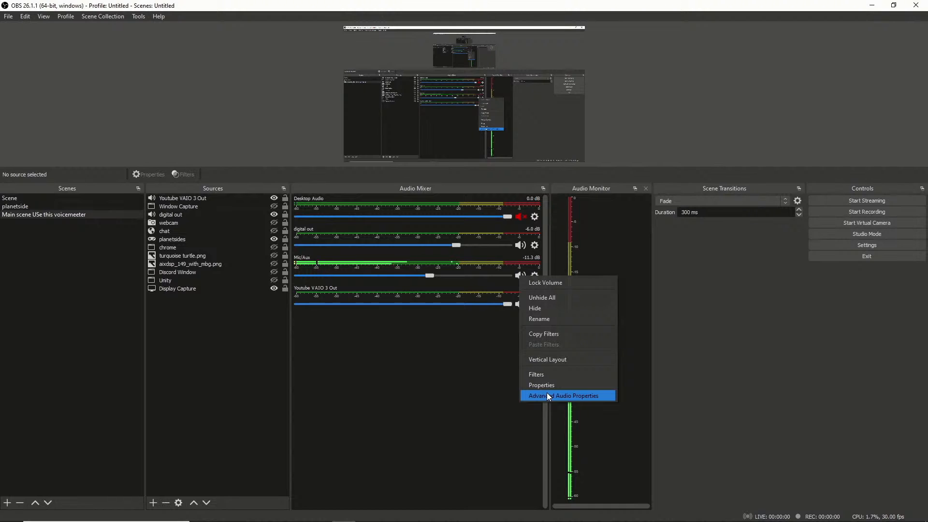
left_click(533, 372)
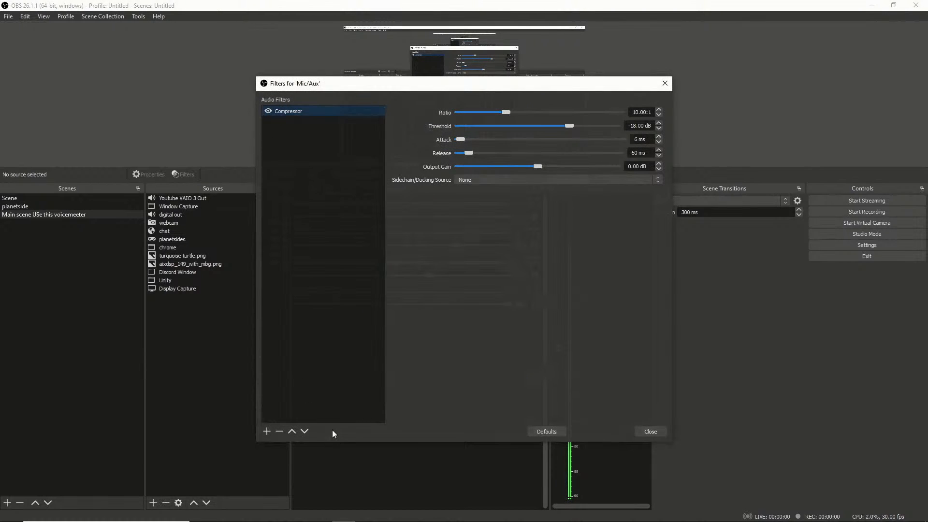
left_click(265, 432)
left_click(289, 330)
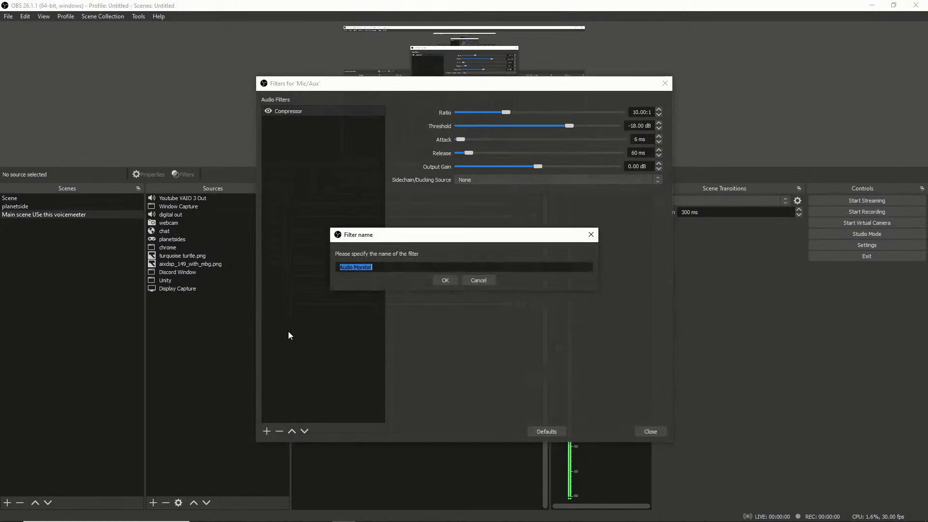
left_click(451, 280)
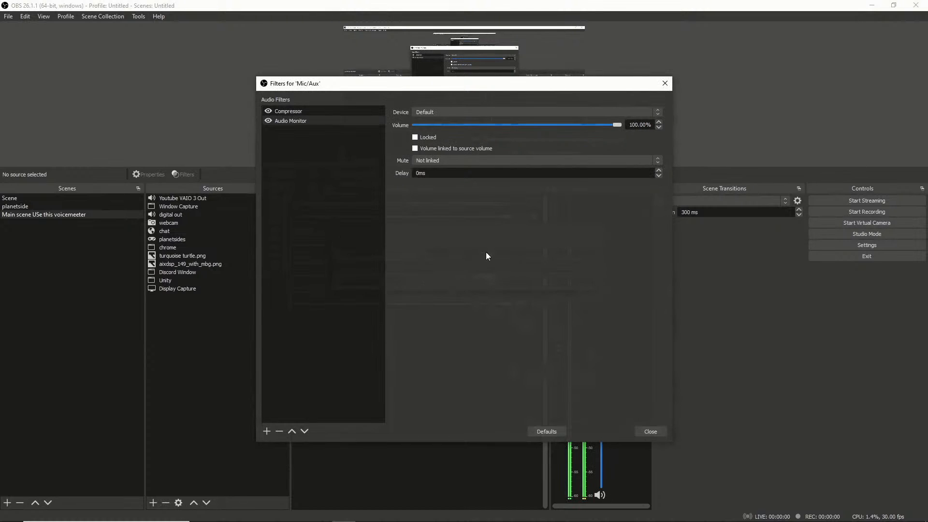
Mute the Mic/Aux channel in the Audio Mixer, moving the filters window clear of it.
left_click_drag(410, 84, 161, 108)
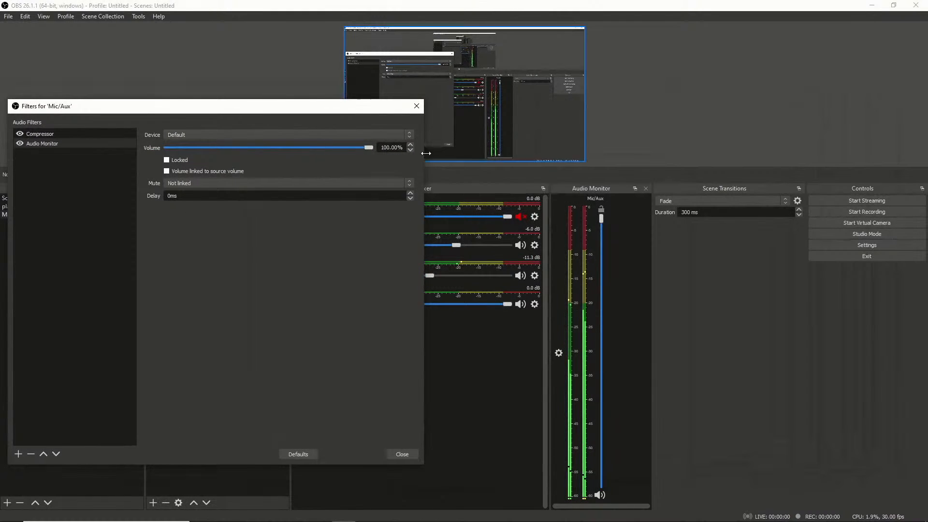
left_click(519, 275)
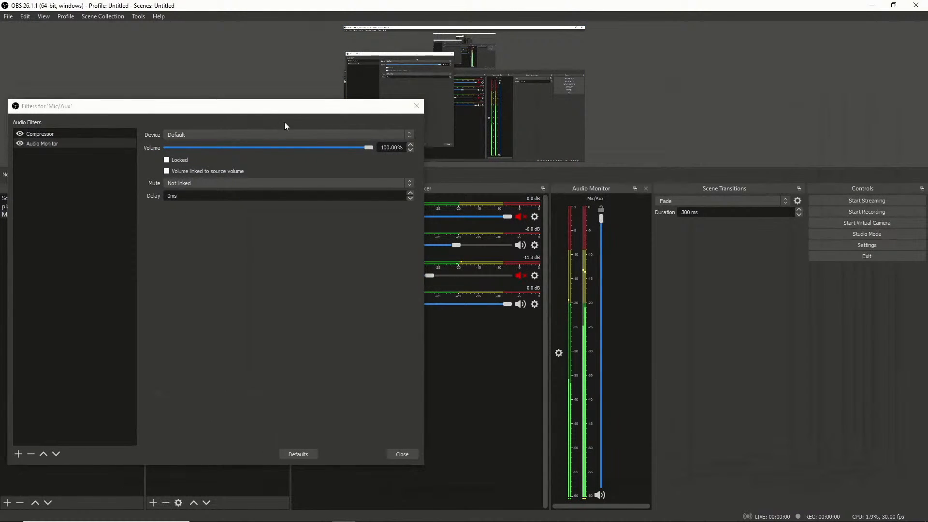
left_click_drag(269, 107, 640, 95)
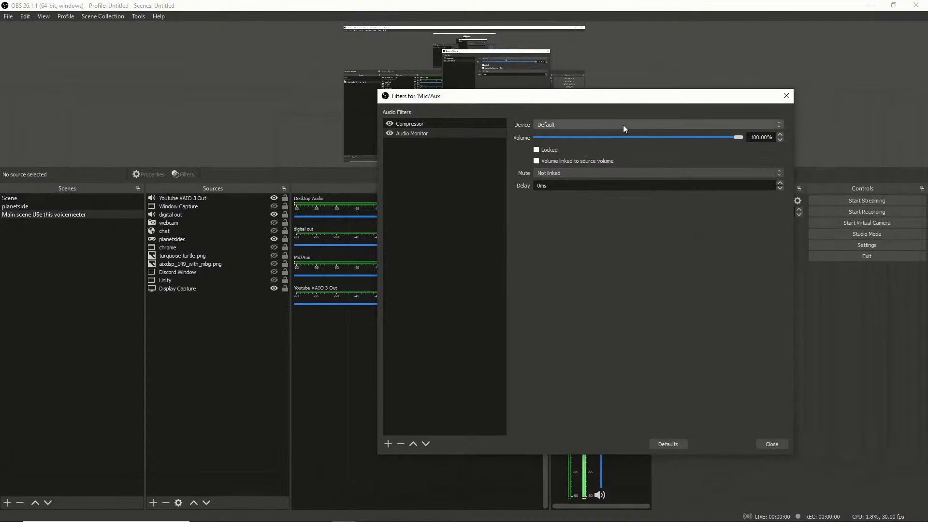
Mute the computer's sound output and reposition the Mic/Aux filters window.
left_click_drag(480, 98, 609, 125)
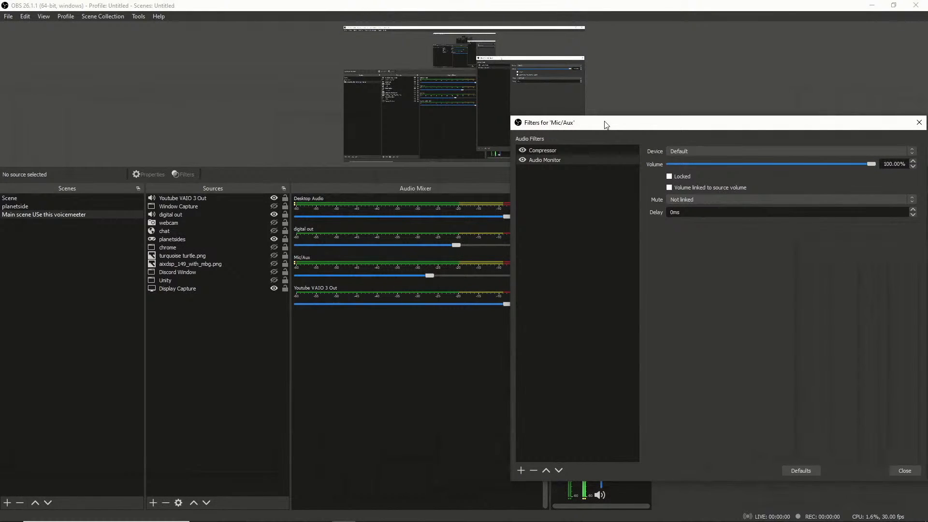
key("XF86AudioRaiseVolume")
key("XF86AudioMute")
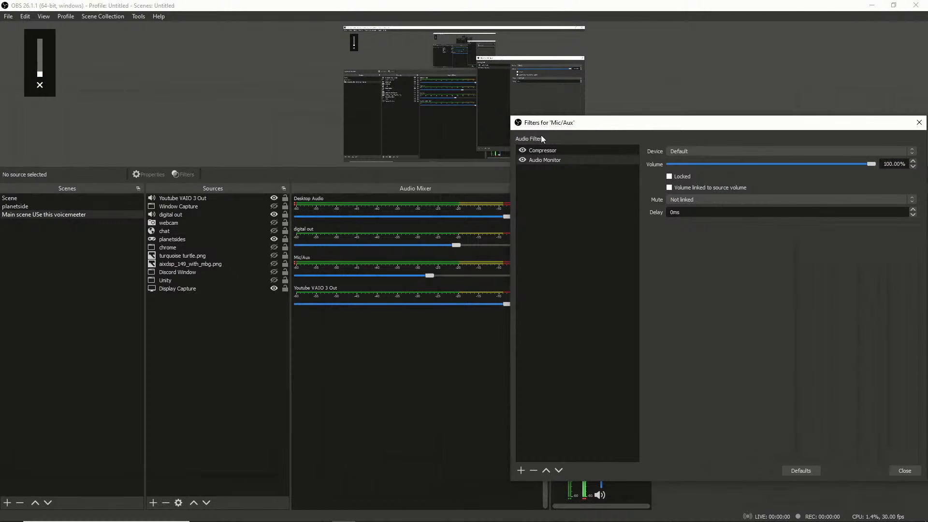
left_click_drag(575, 128, 351, 85)
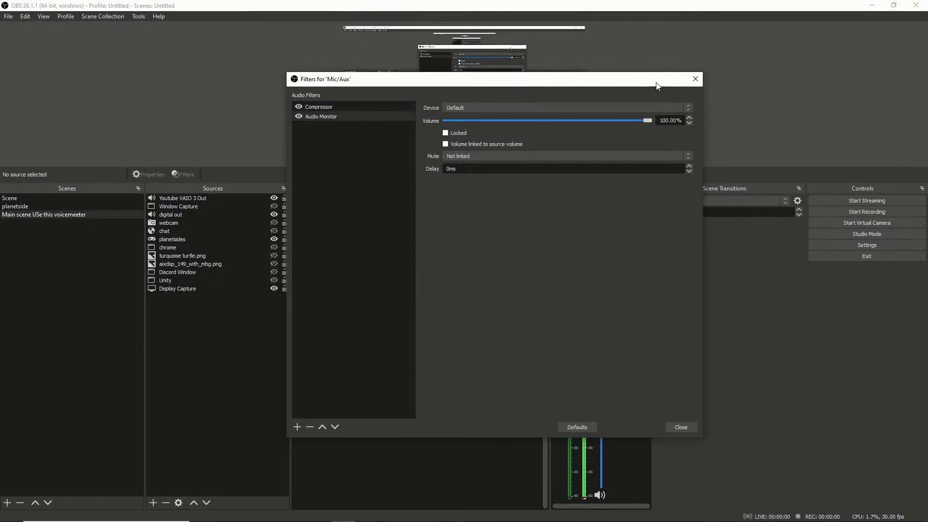
Examine the output device choices and the volume control of the Mic/Aux Audio Monitor filter.
left_click(688, 108)
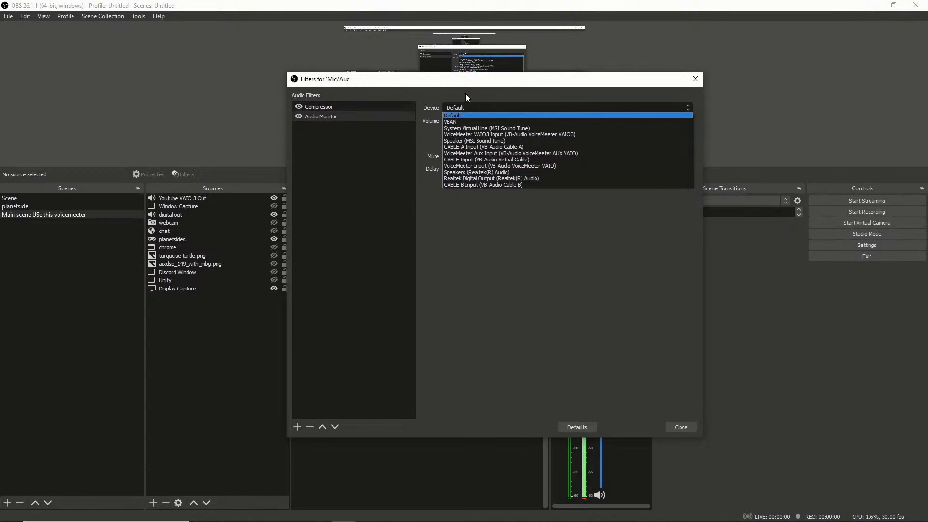
left_click(484, 219)
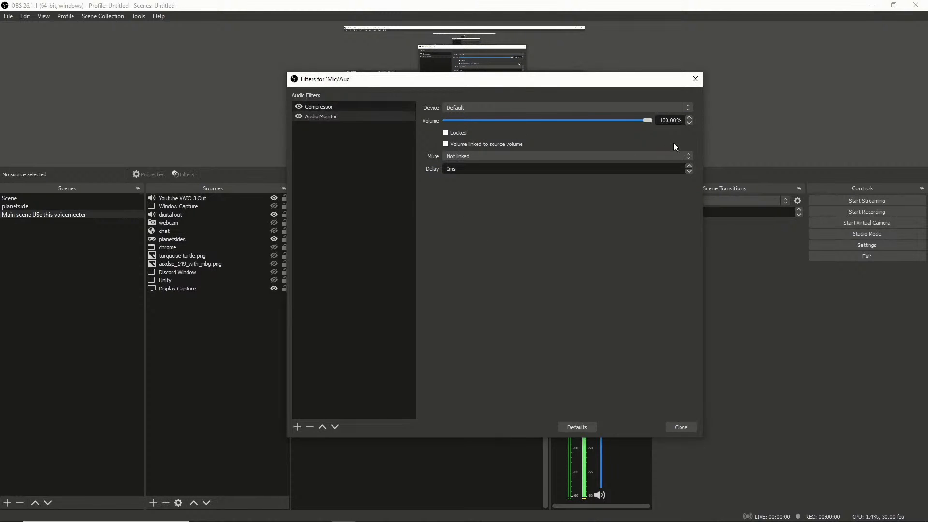
mouse_move(648, 122)
left_mouse_down()
mouse_move(591, 120)
mouse_move(651, 121)
left_mouse_up()
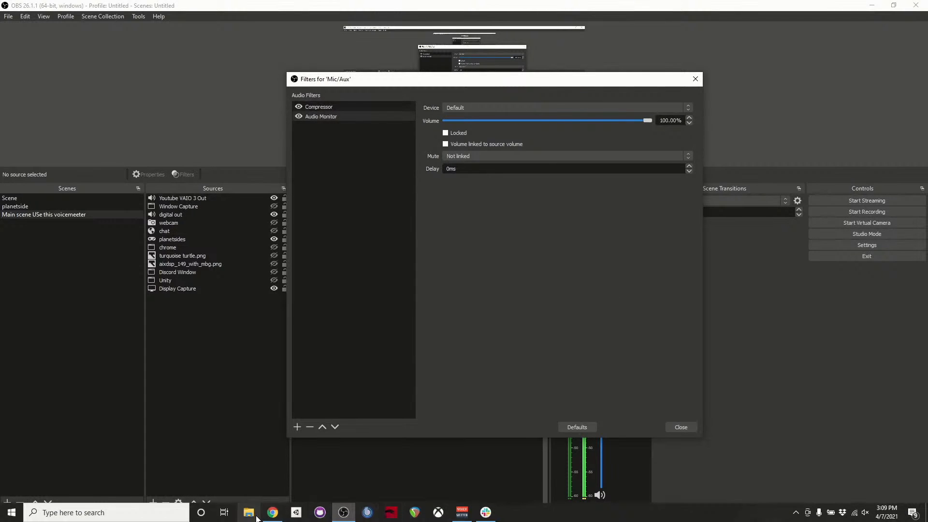
Consult the streaming routing diagram in Chrome for the microphone's destinations, and return to the Mic/Aux filters.
left_click(272, 514)
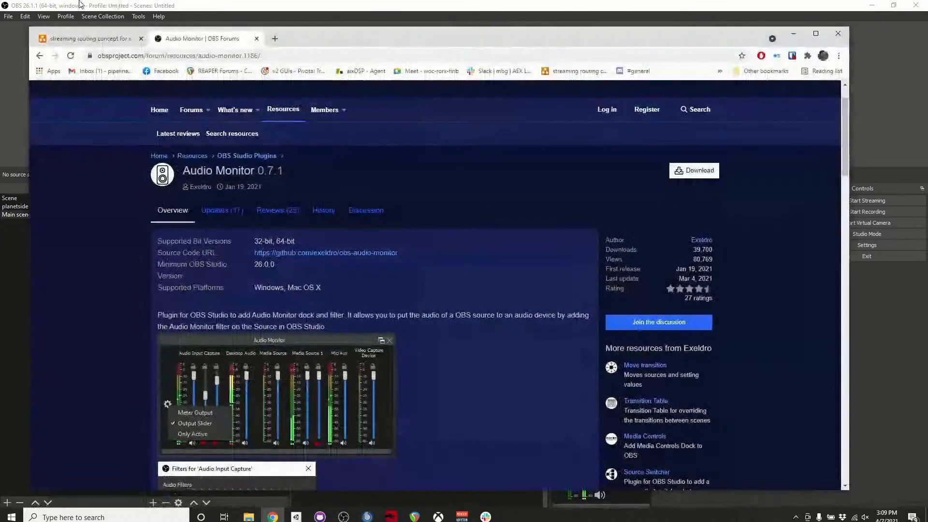
left_click(70, 39)
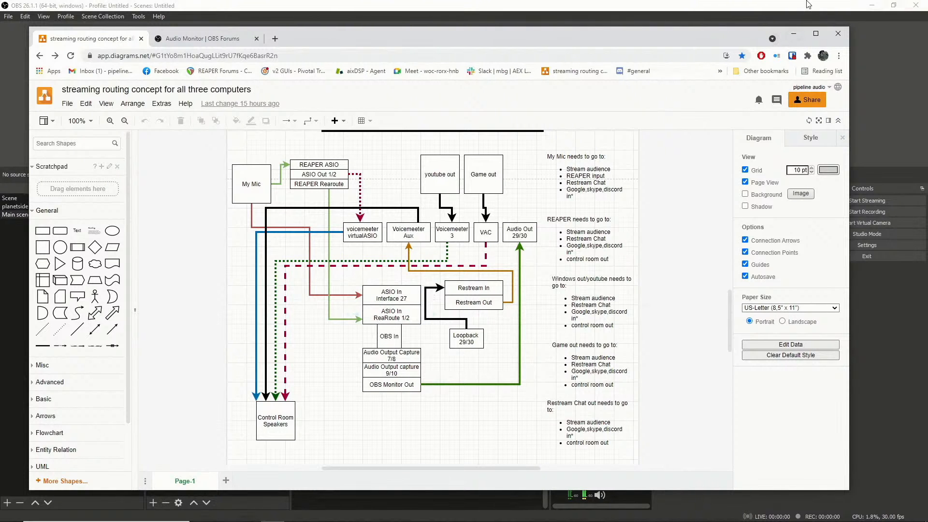
left_click(799, 29)
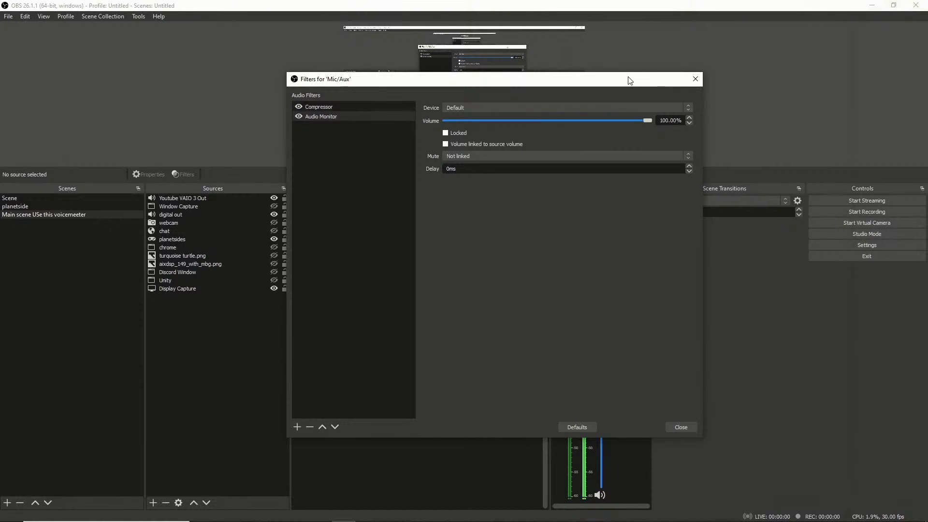
Add a second Audio Monitor filter to Mic/Aux, set its device to System Virtual Line (MSI Sound Tune), and reselect the first Audio Monitor filter.
left_click(303, 430)
left_click(331, 329)
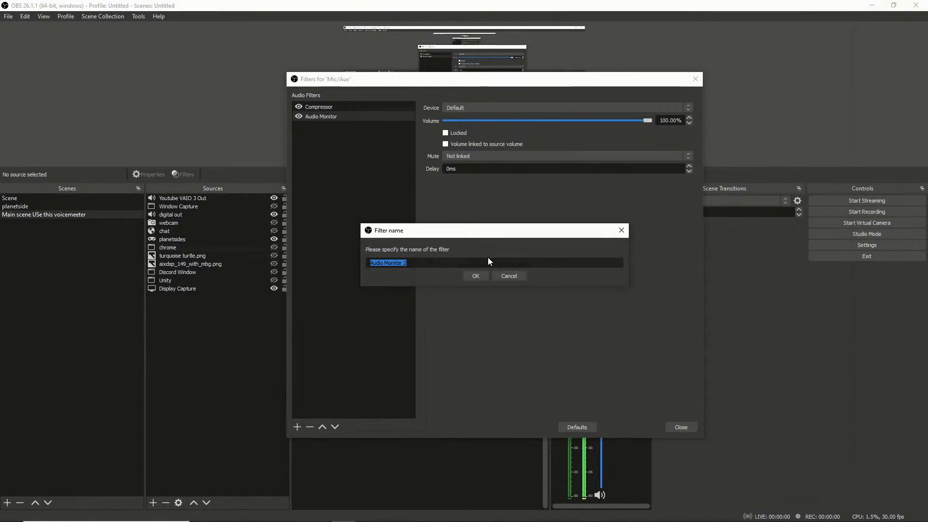
left_click(481, 279)
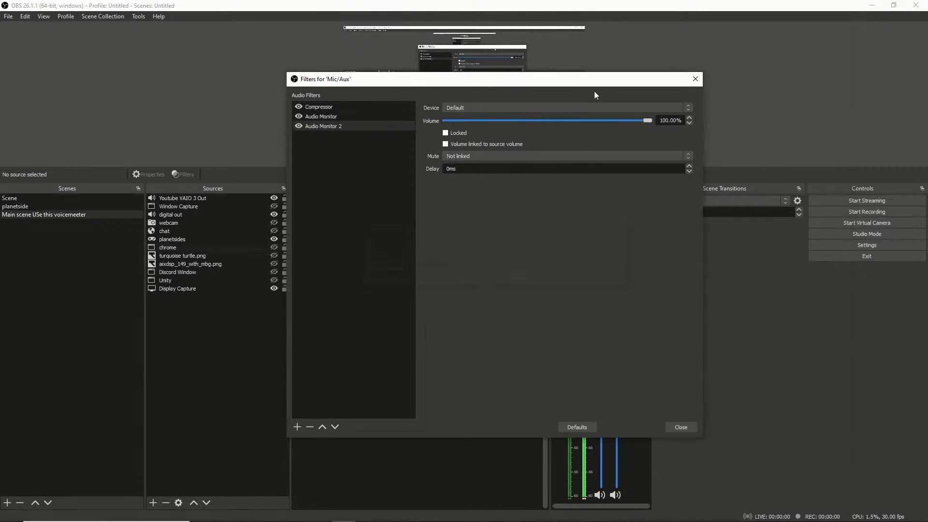
left_click(688, 111)
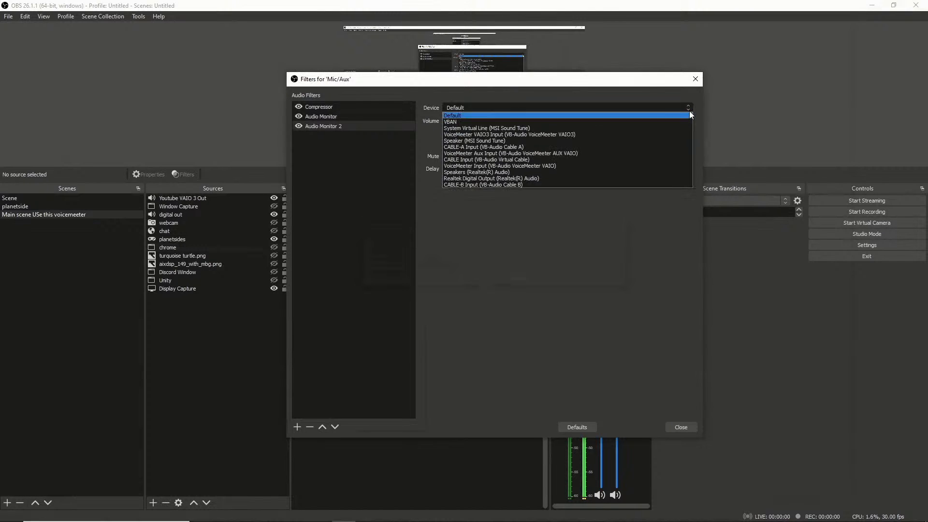
left_click(587, 129)
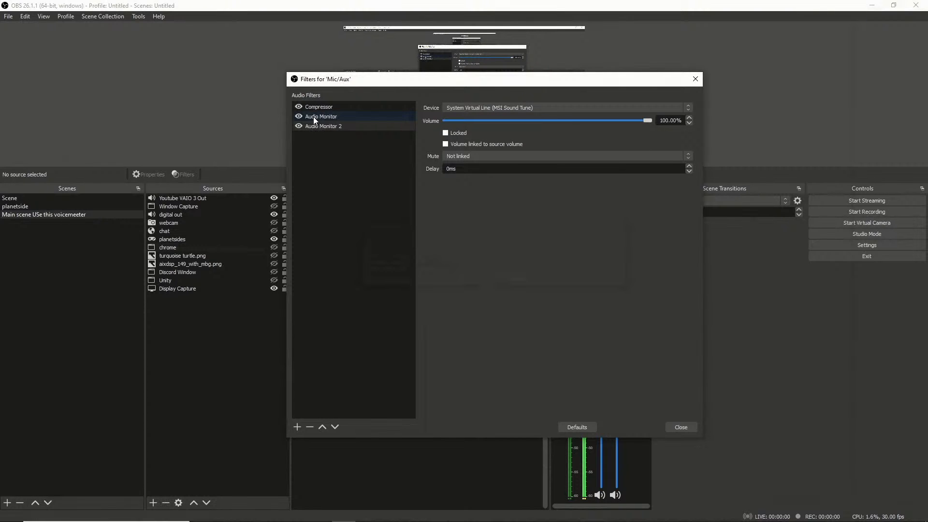
left_click_drag(645, 121, 574, 126)
left_click(328, 118)
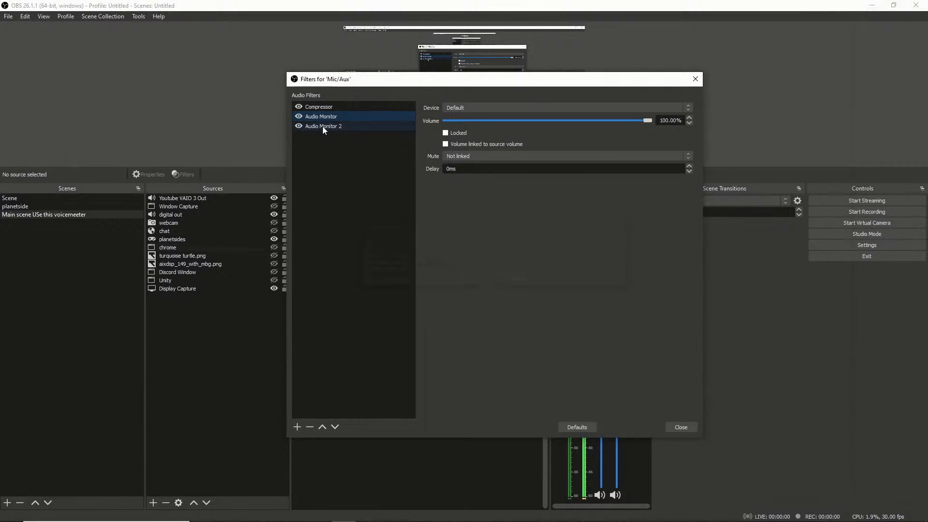
Compare the device and volume settings of the two Mic/Aux Audio Monitor filters, and close the filters window.
left_click(323, 126)
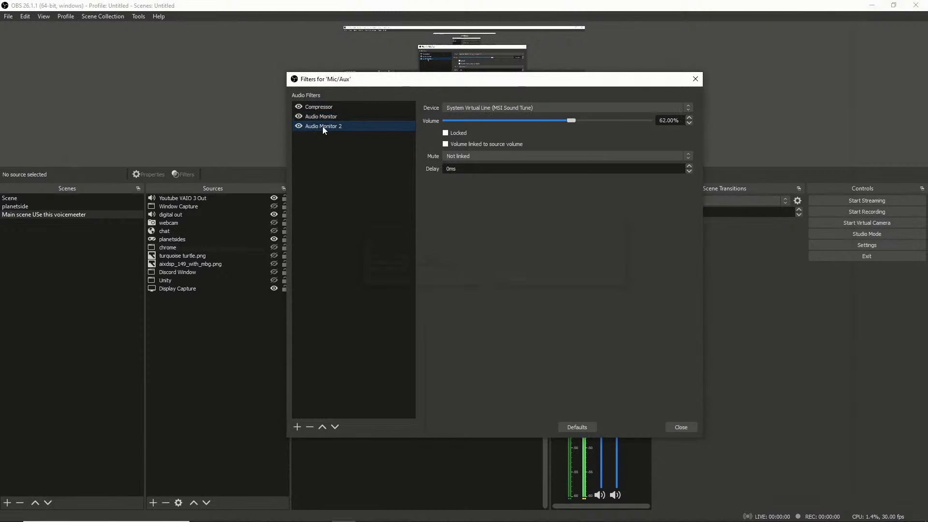
left_click(327, 115)
left_click(325, 125)
left_click(324, 118)
left_click_drag(362, 83, 395, 84)
left_click(714, 429)
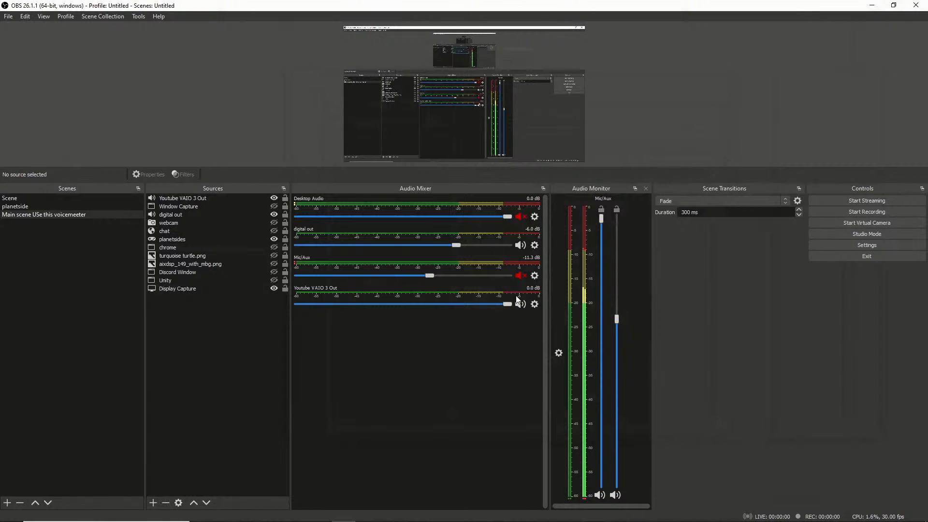
Mute Youtube VAIO 3 Out in the audio mixer and open its filters.
left_click(535, 304)
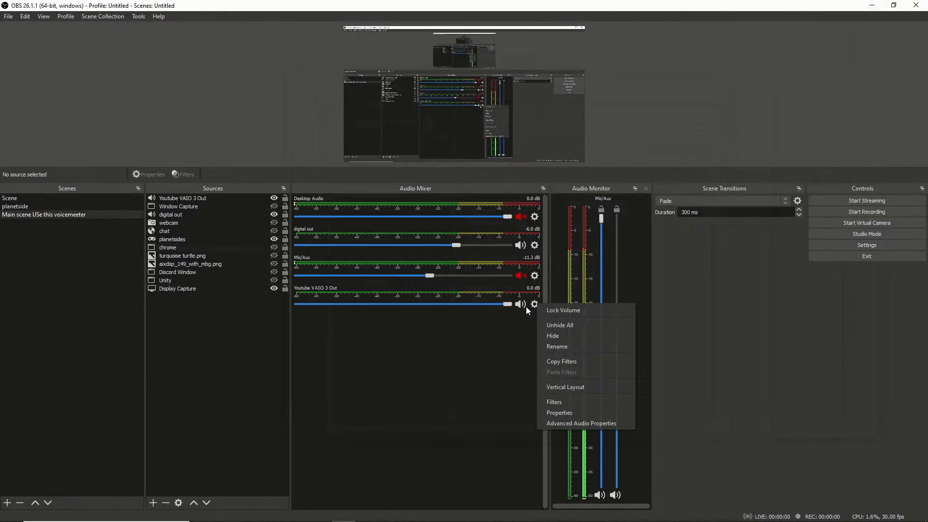
left_click(521, 306)
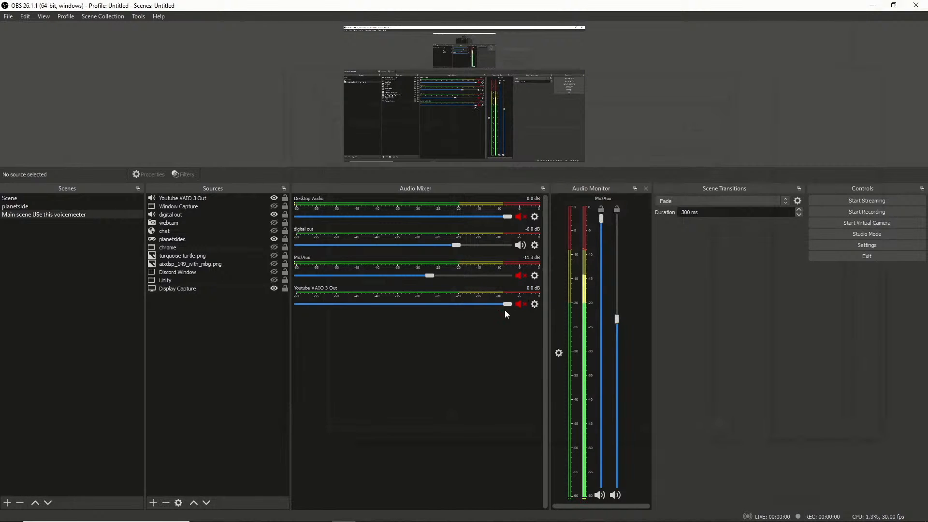
left_click(534, 305)
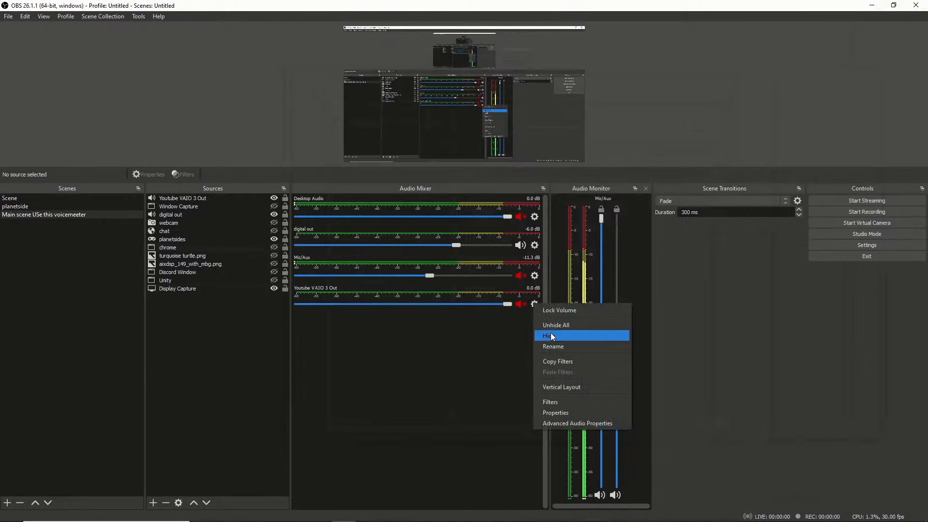
left_click(547, 406)
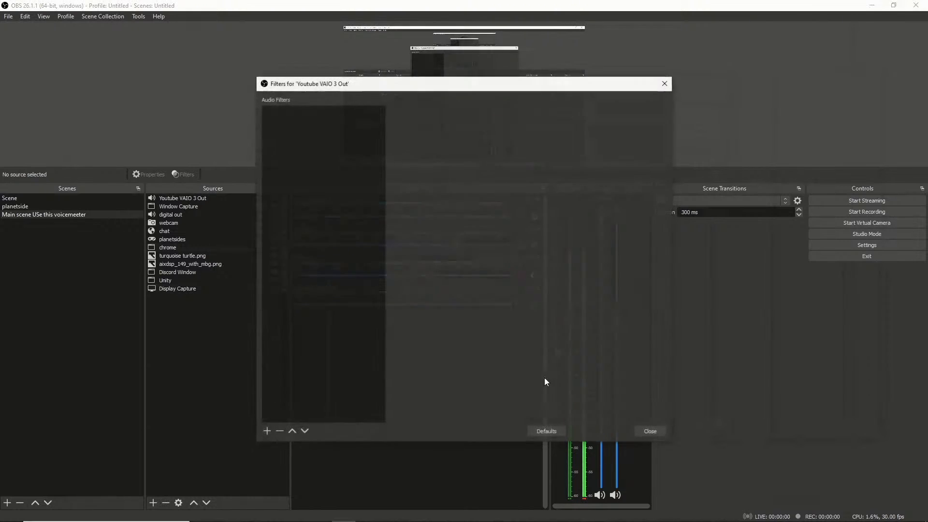
Add an Audio Monitor filter to Youtube VAIO 3 Out, keep its device at Default, and try its volume control.
left_click(267, 431)
left_click(310, 333)
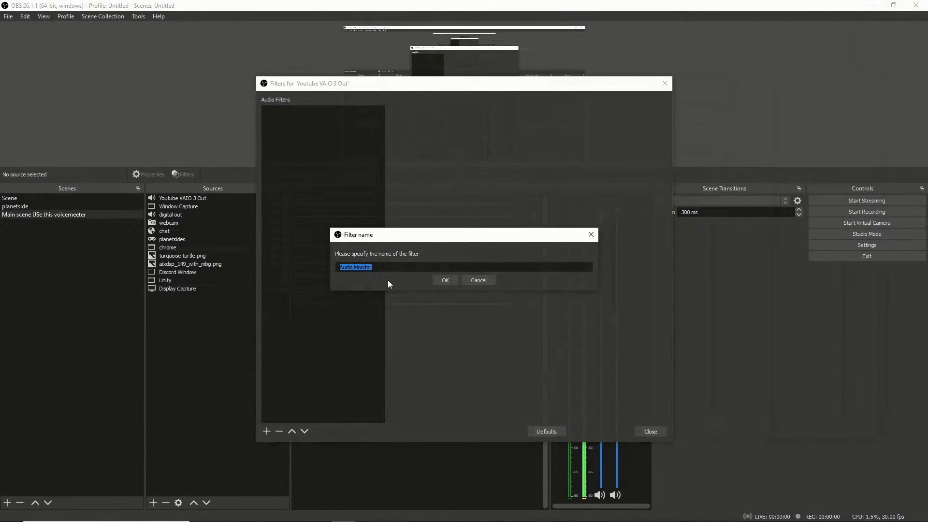
left_click(444, 280)
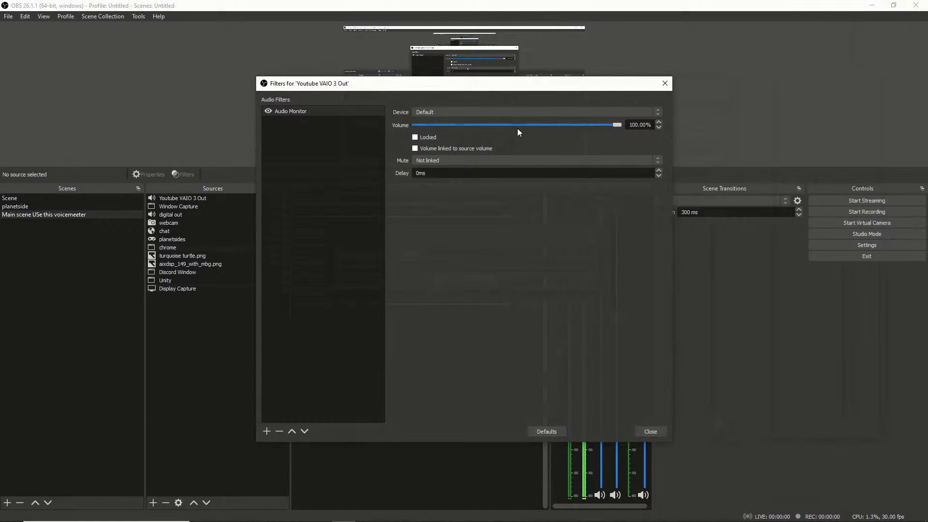
left_click(657, 112)
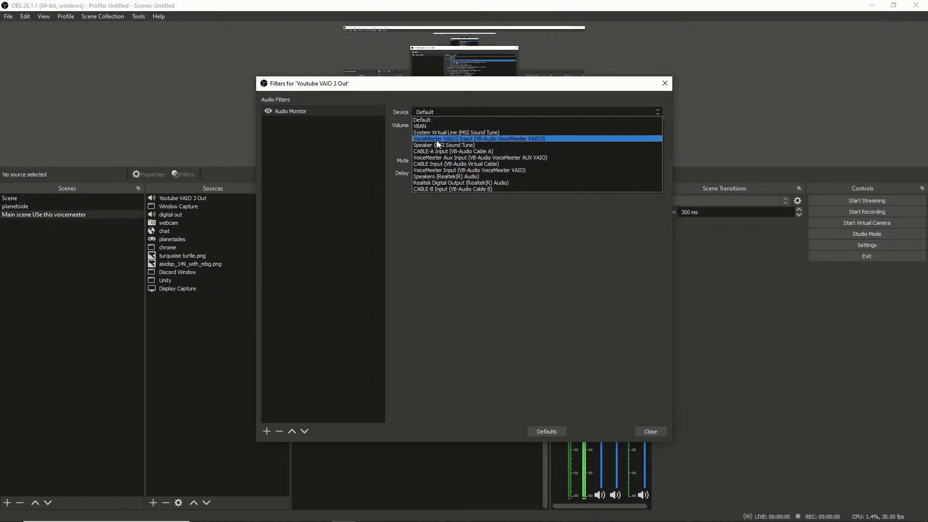
left_click(428, 121)
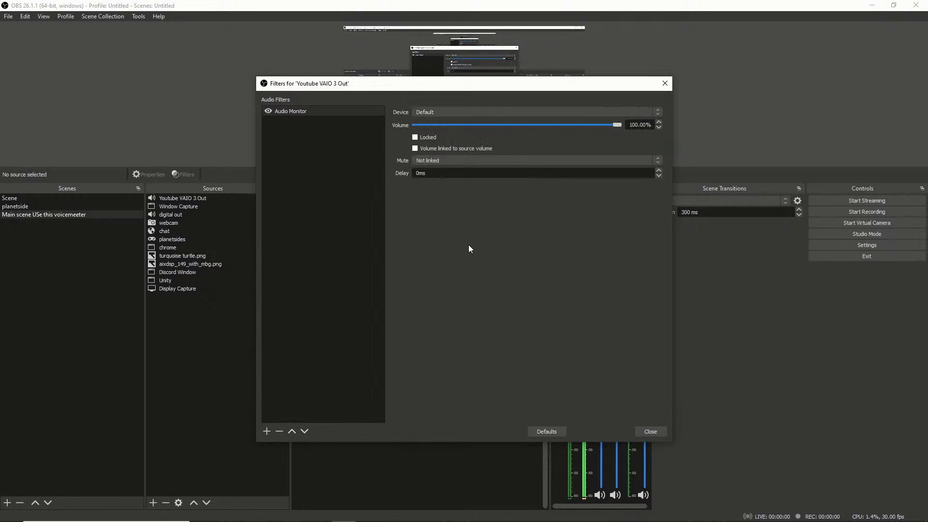
left_click_drag(615, 125, 496, 112)
Remove the Audio Monitor filter from Youtube VAIO 3 Out and close its filters window.
left_click(279, 431)
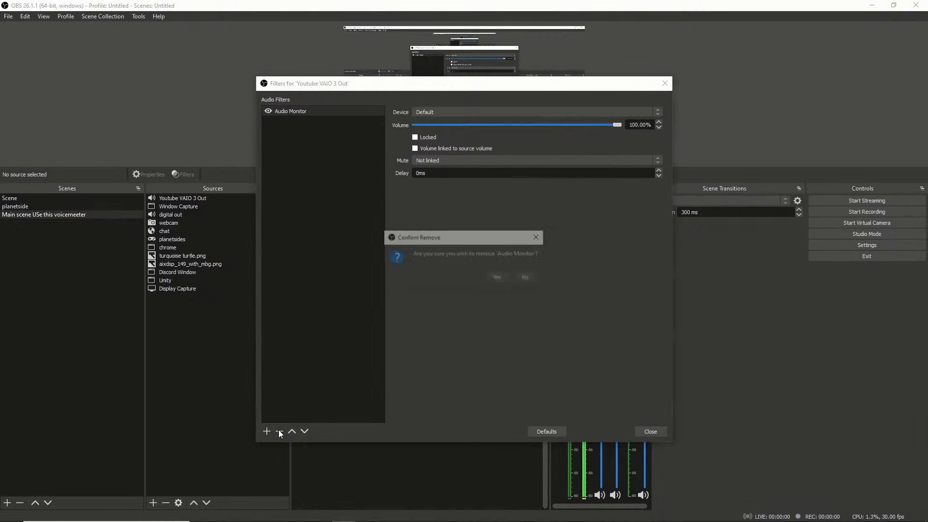
left_click(498, 277)
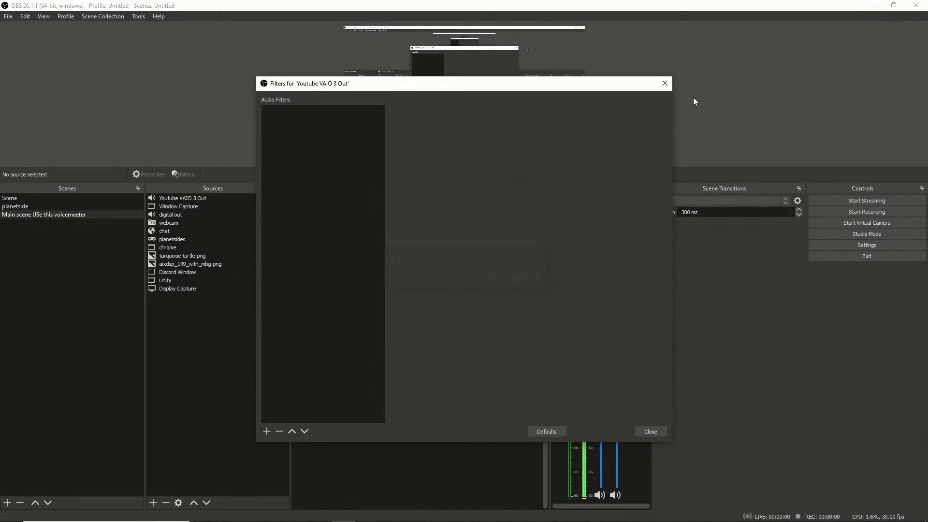
left_click(651, 432)
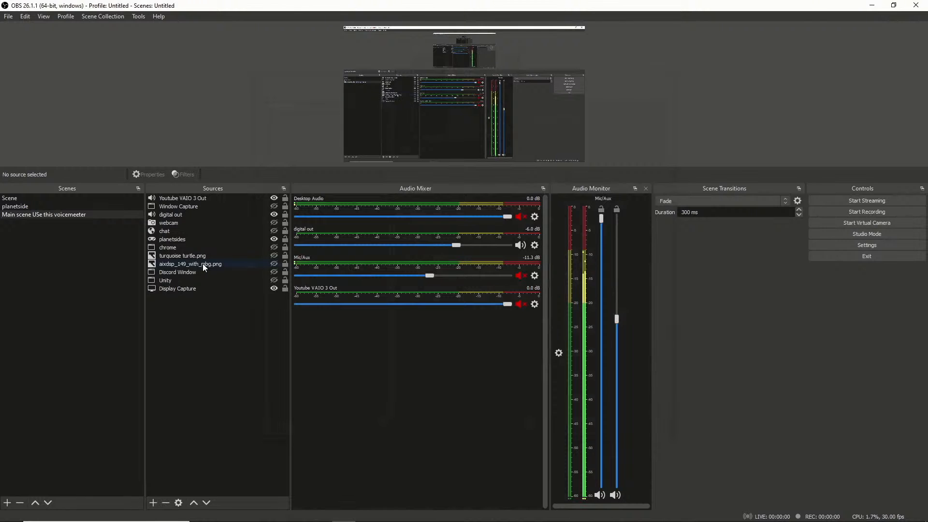
Remove both Audio Monitor filters from Mic/Aux, keeping the Compressor, and close its filters window.
left_click(535, 276)
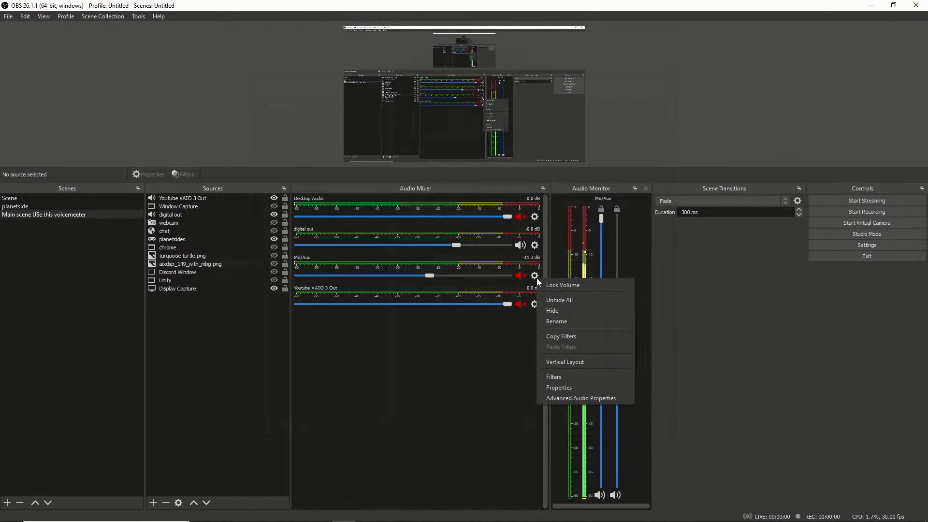
left_click(561, 378)
left_click(284, 130)
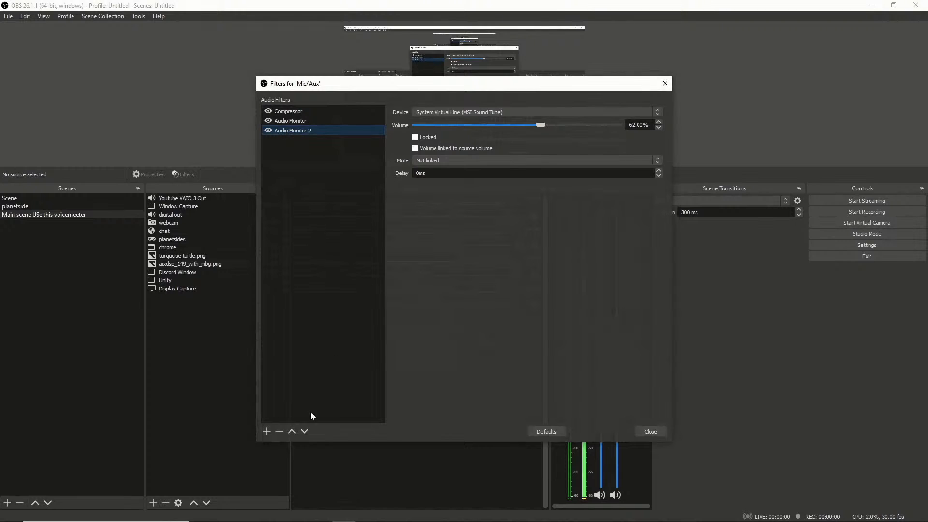
left_click(276, 433)
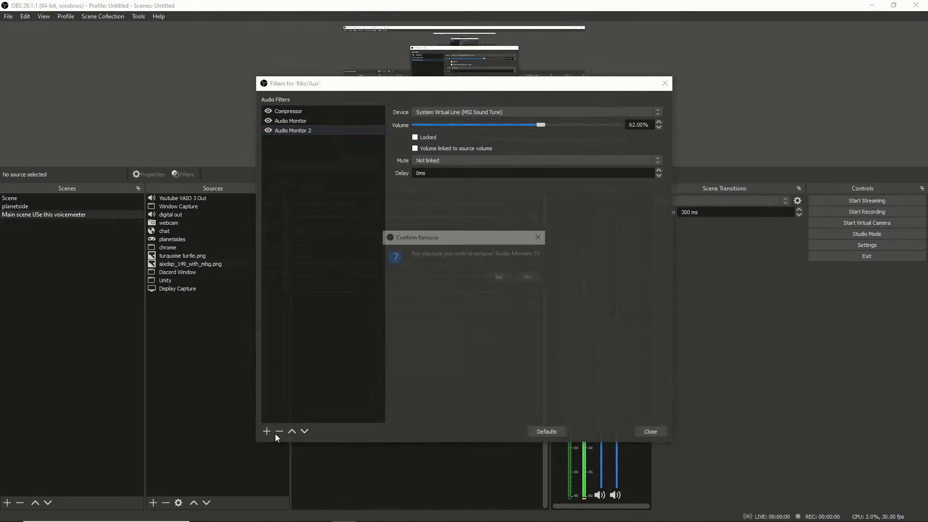
left_click(500, 277)
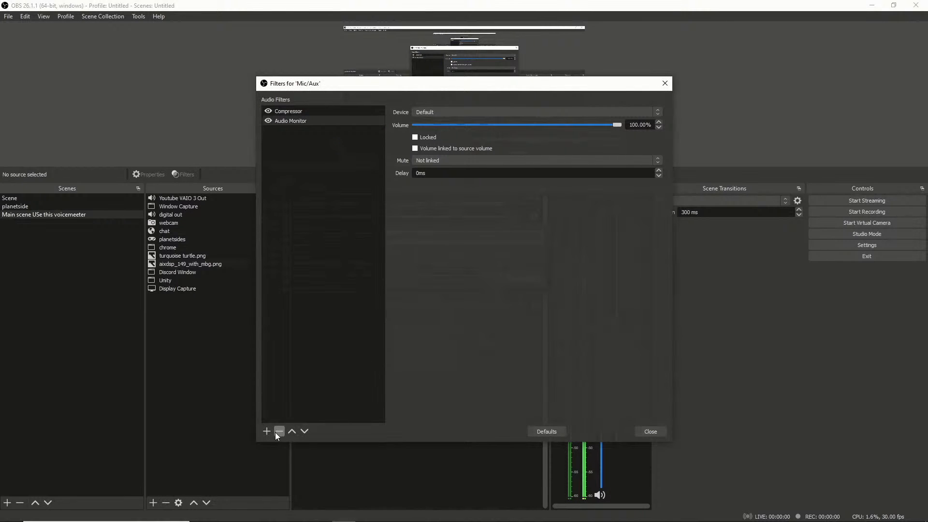
left_click(278, 432)
left_click(503, 278)
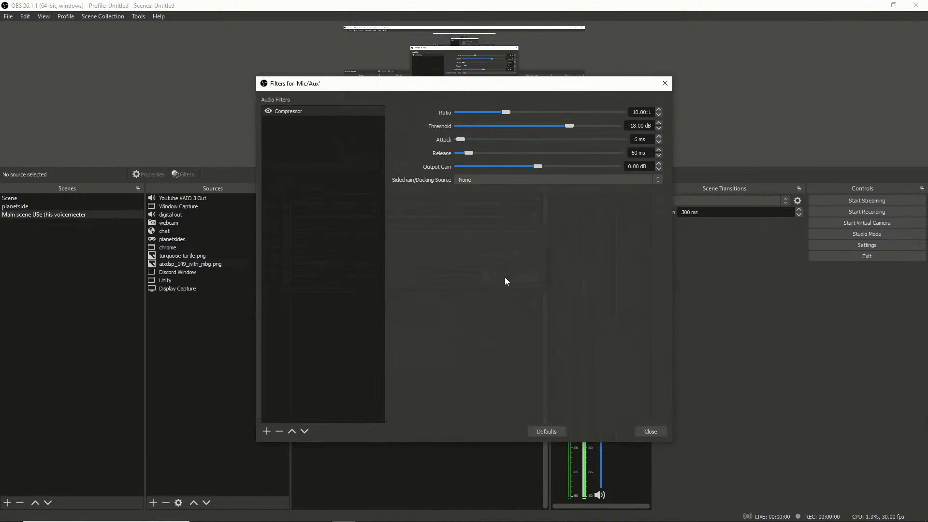
left_click(650, 431)
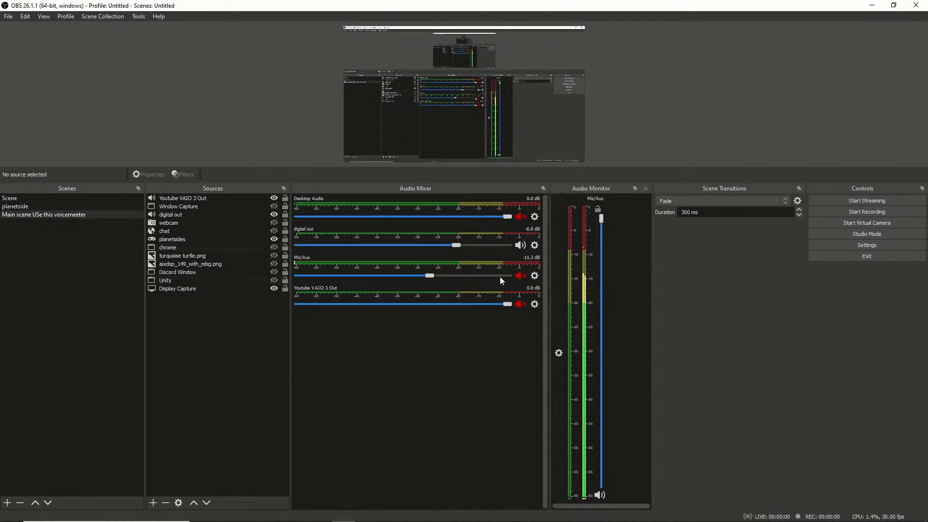
Check the filter lists of Mic/Aux and Youtube VAIO 3 Out for leftover Audio Monitor filters.
left_click(535, 275)
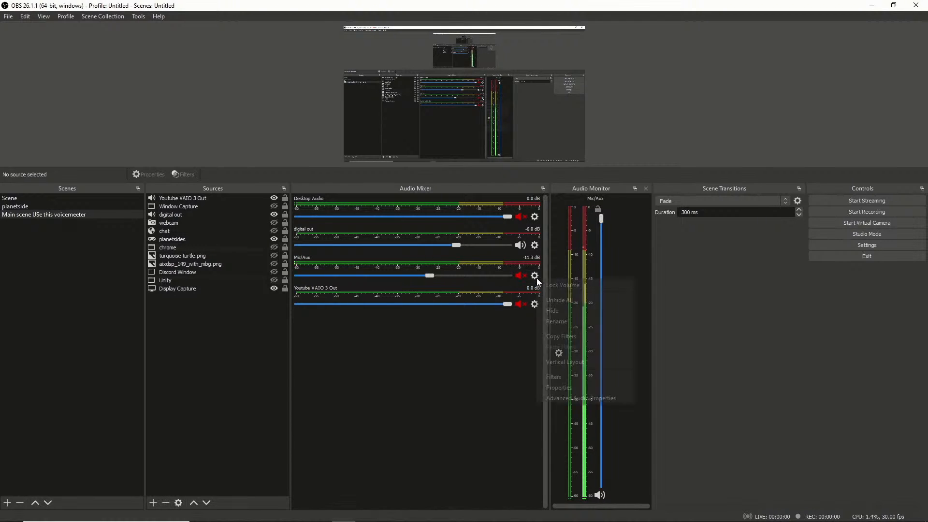
left_click(557, 375)
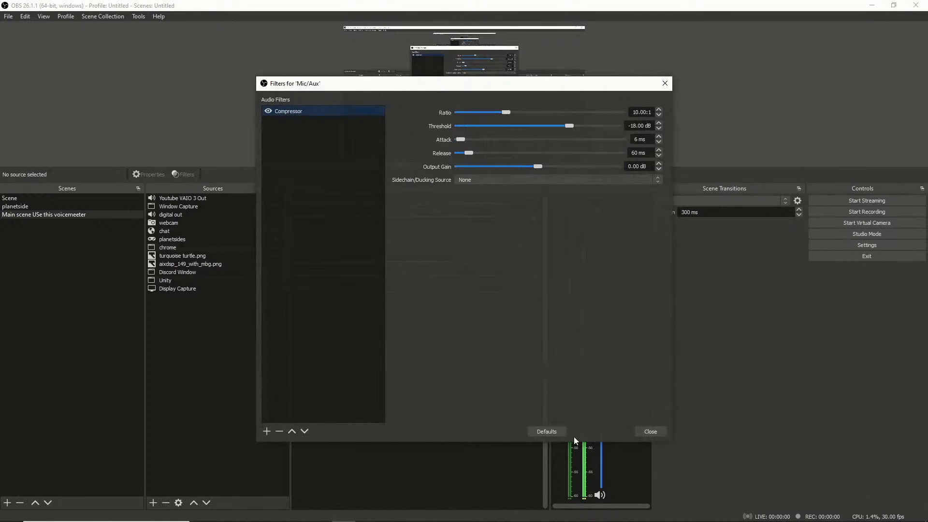
left_click(647, 429)
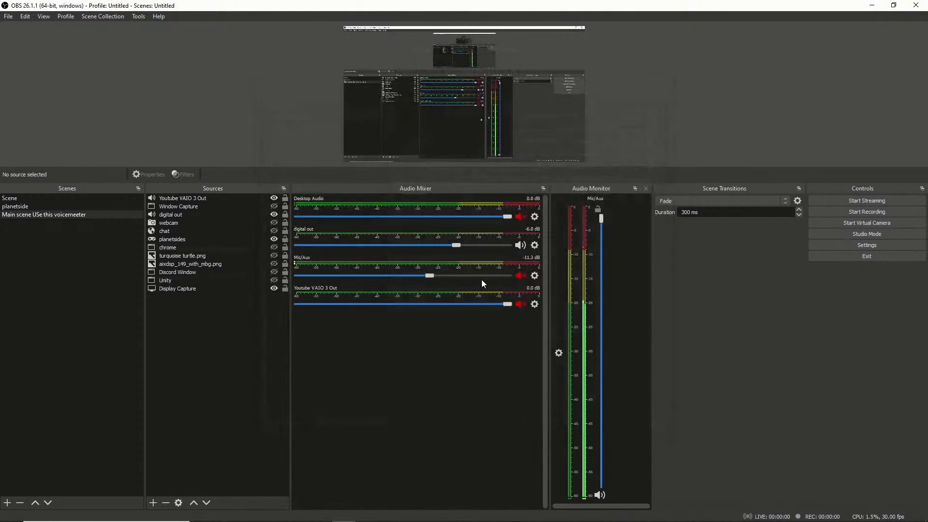
left_click(534, 303)
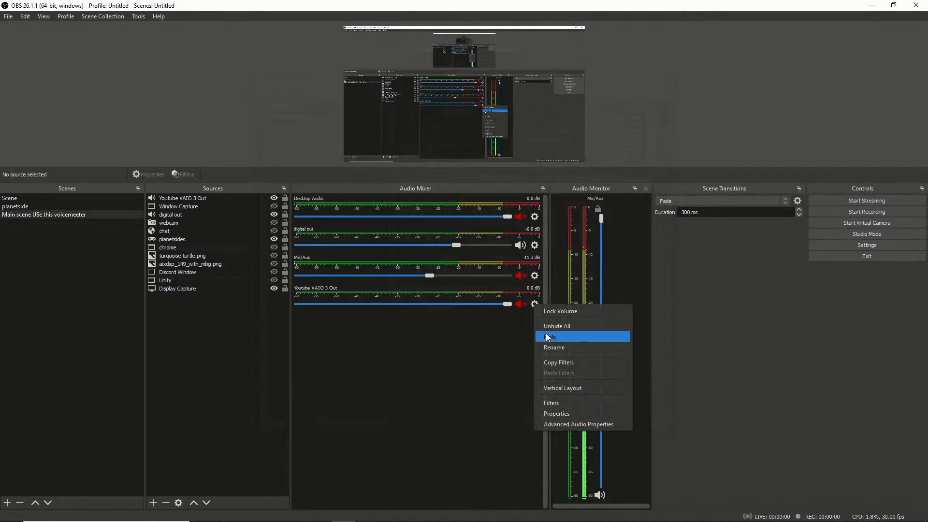
left_click(559, 403)
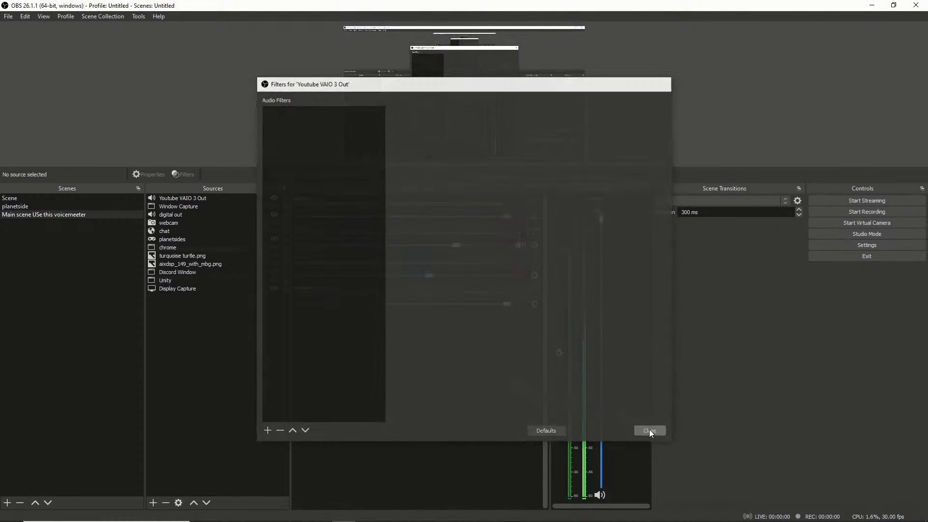
left_click(650, 431)
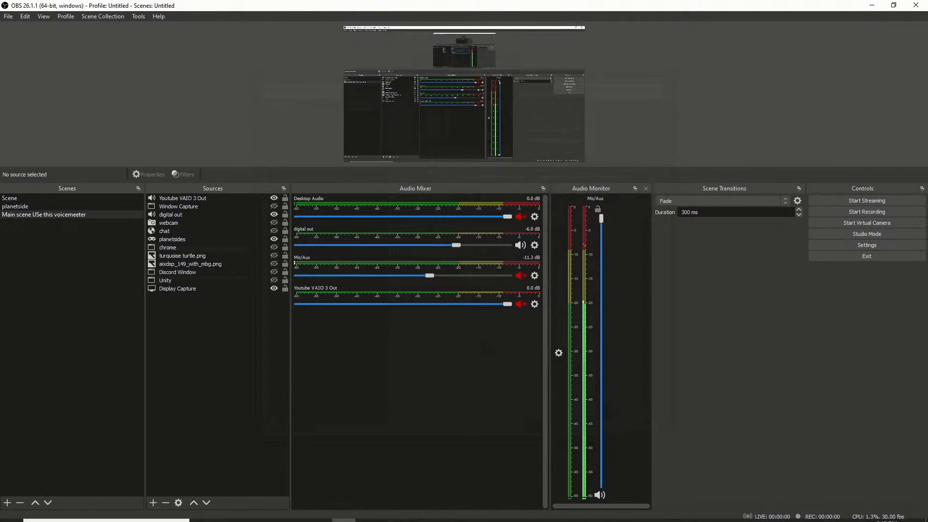
Switch to Chrome and view the Audio Monitor plugin page on the OBS Forums.
left_click(273, 513)
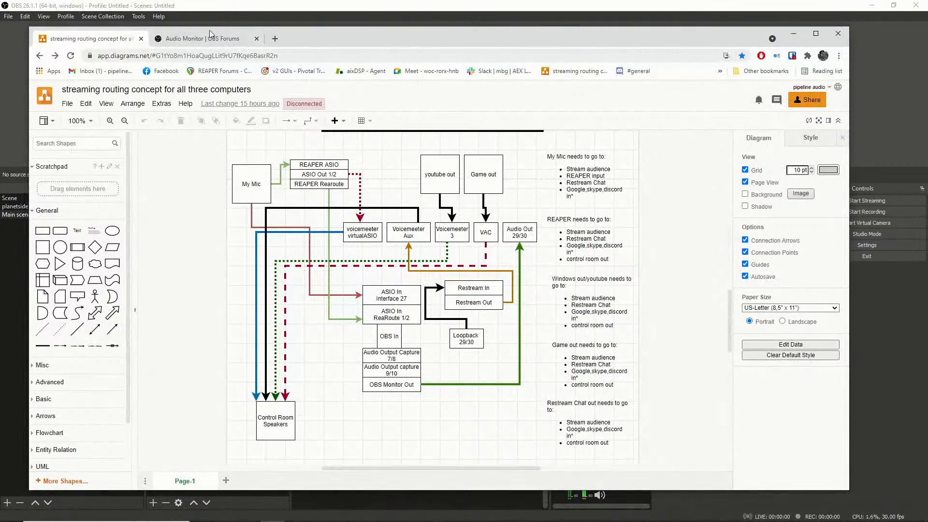
left_click(200, 39)
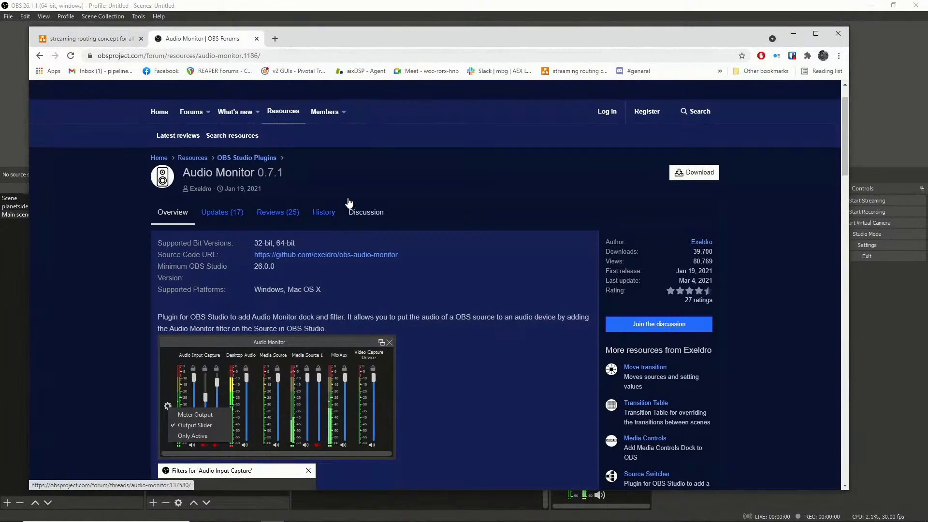